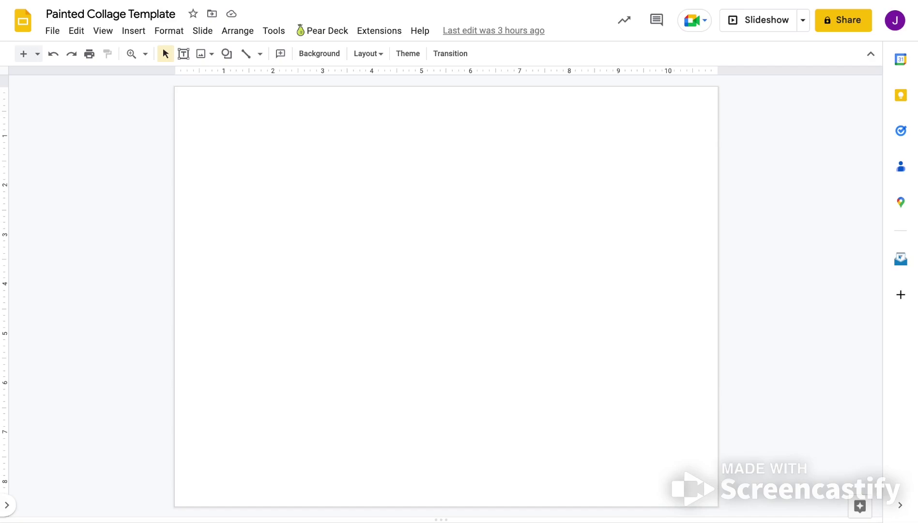
Step: Paste the transparent-background Pikachu image onto the blank slide
key(ctrl+v)
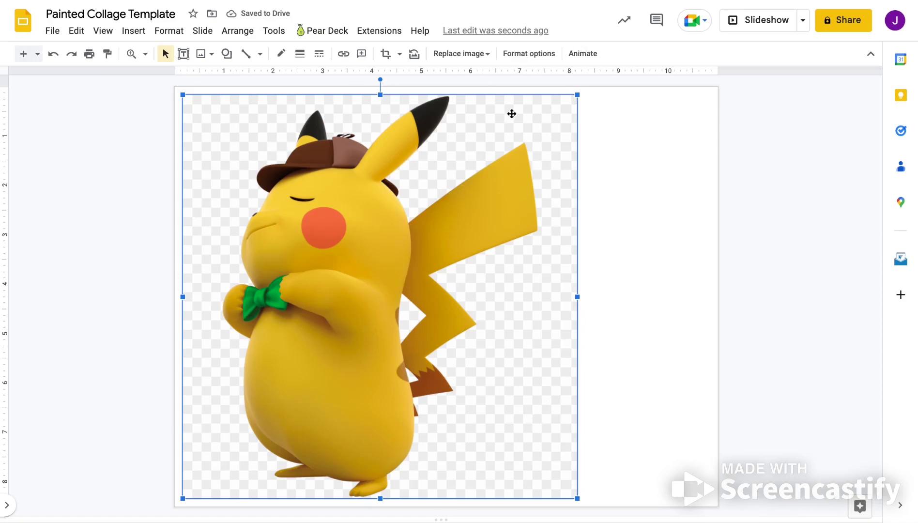
Step: Replace the first Pikachu with the furry grey-capped one and move it near the slide centre
key(Delete)
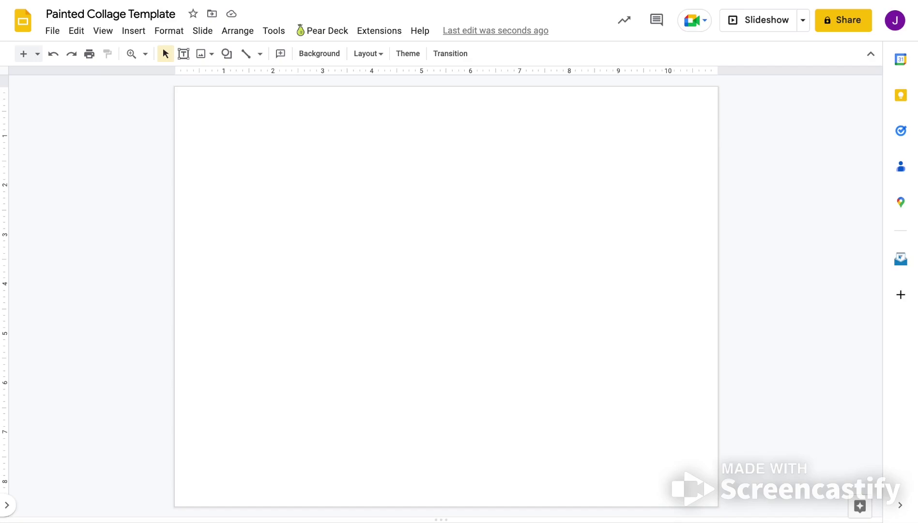
key(ctrl+v)
click(593, 260)
click(444, 256)
drag(444, 256, 528, 240)
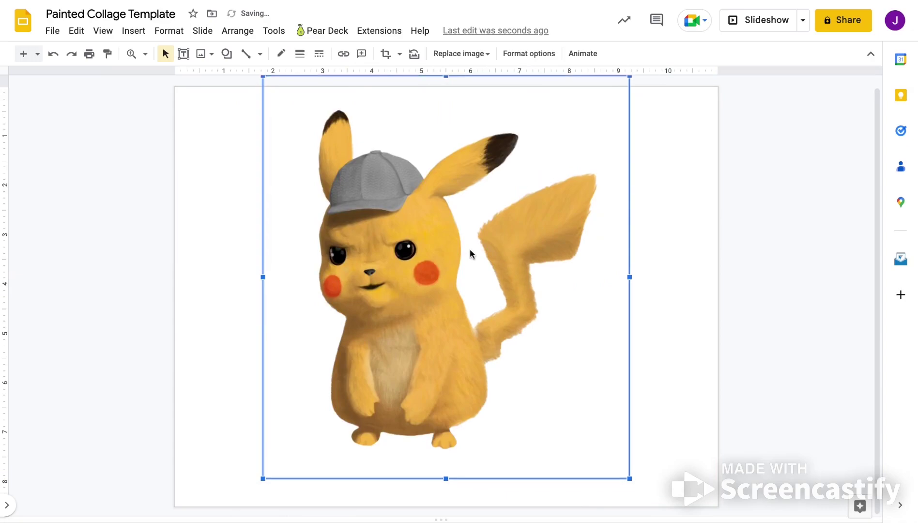
drag(370, 229, 370, 230)
click(724, 188)
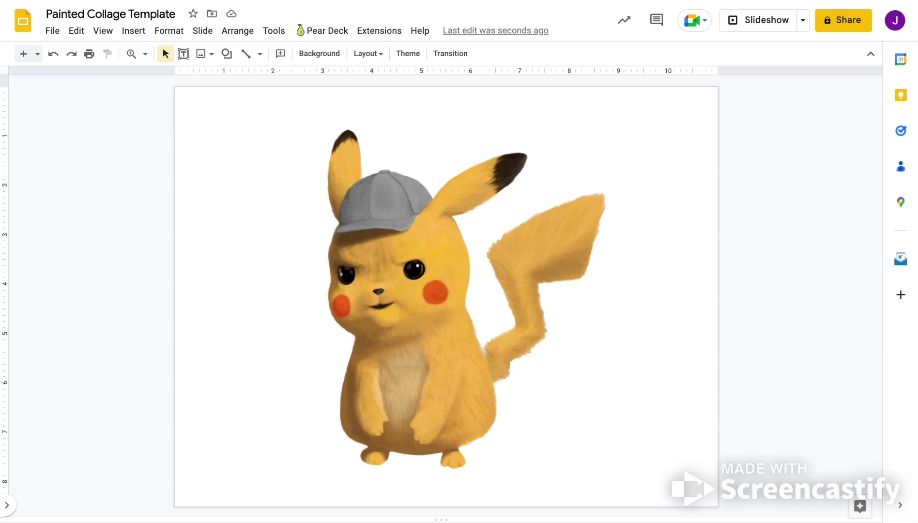
Step: Paste the courtroom photo, align it to the slide top, and send it to back behind Pikachu
key(ctrl+v)
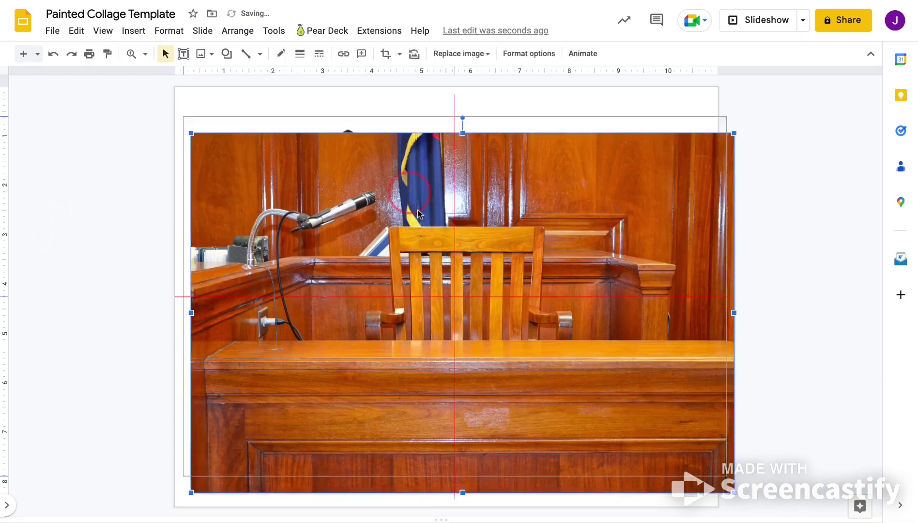
drag(419, 213, 403, 167)
right_click(646, 204)
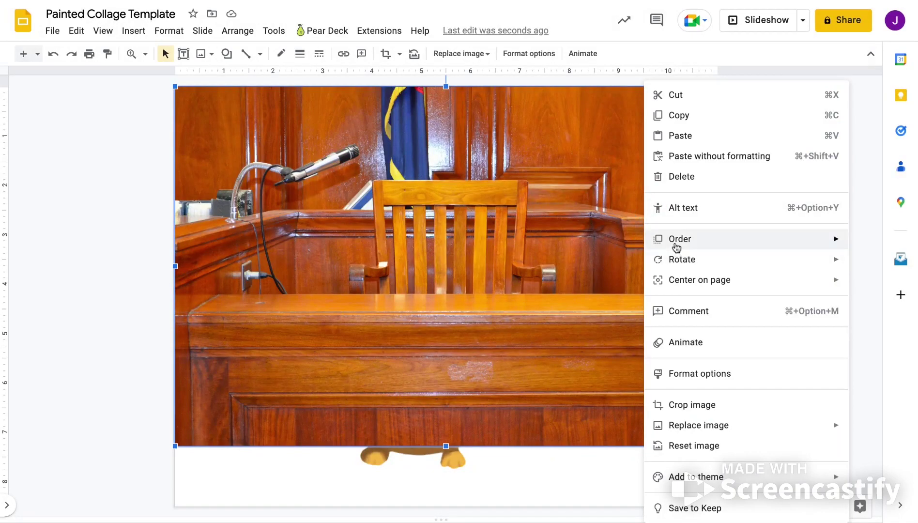
mouse_move(710, 250)
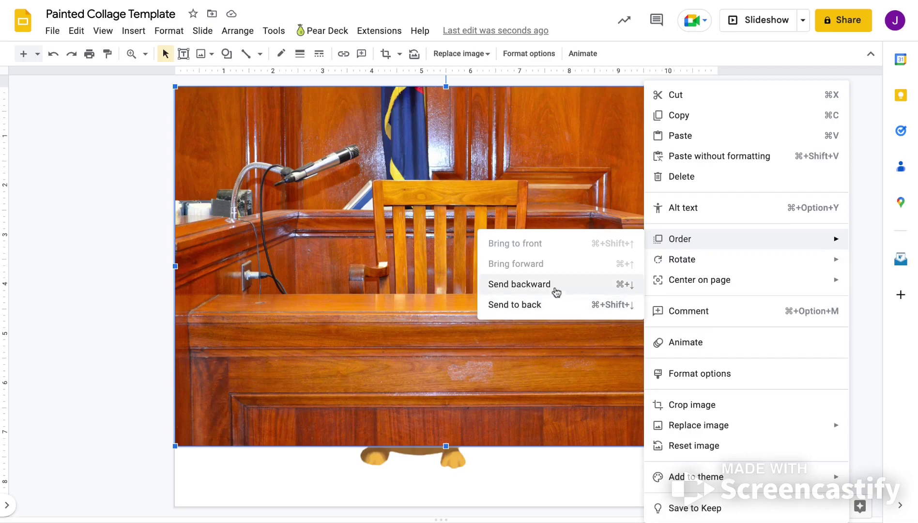
click(546, 312)
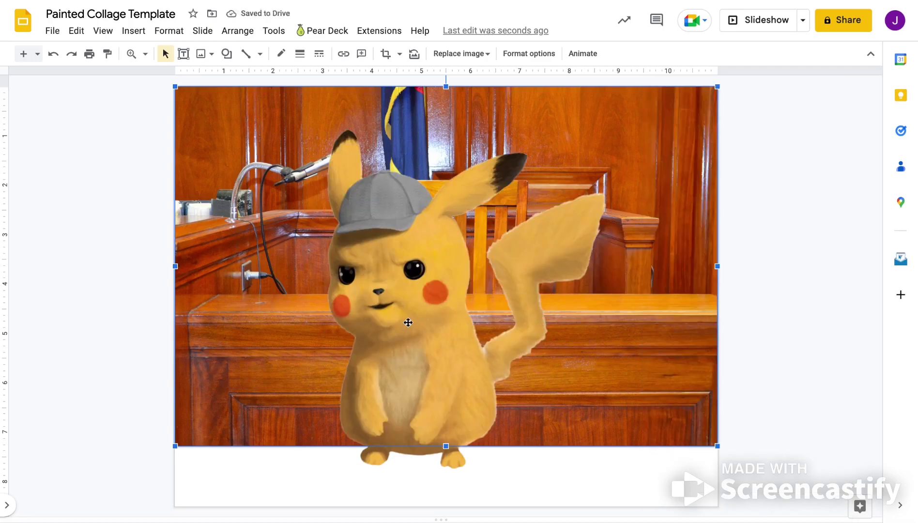
Step: Reposition Pikachu over the courtroom photo and adjust the photo's corner size
click(134, 216)
drag(454, 265, 287, 262)
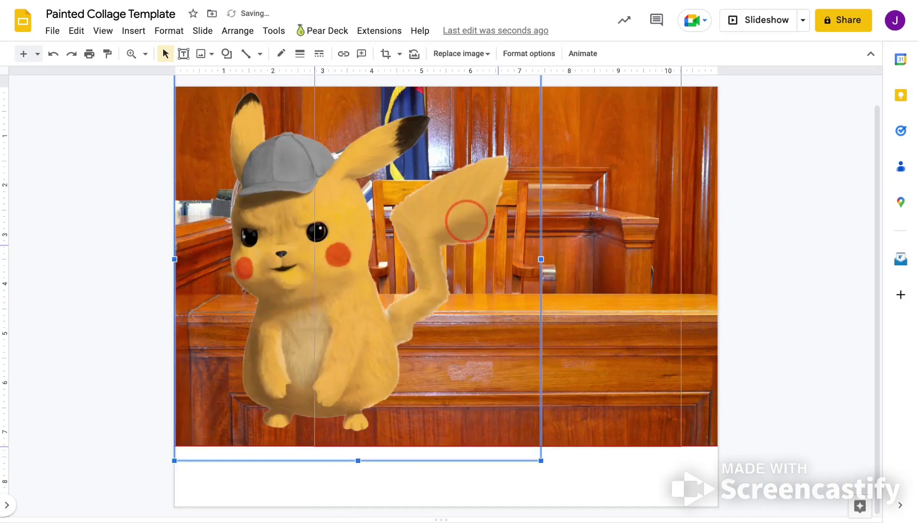
drag(430, 253, 573, 239)
drag(469, 222, 391, 244)
click(676, 310)
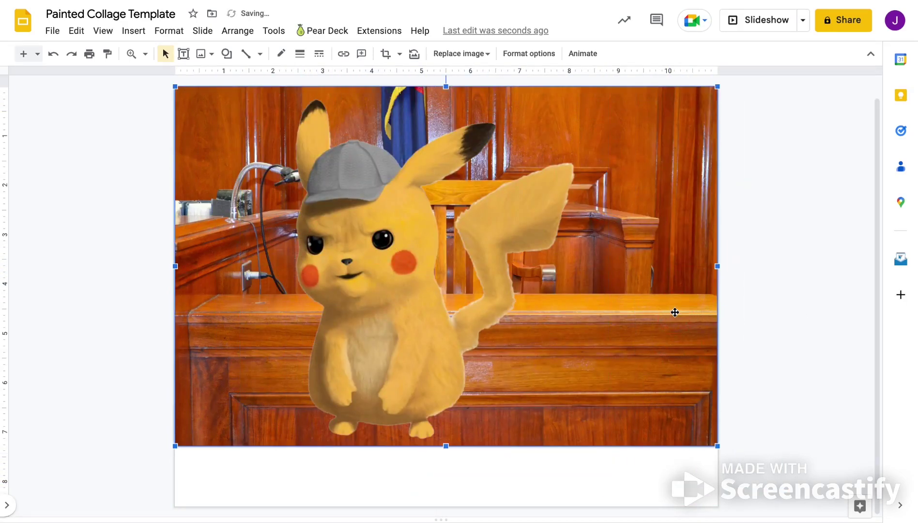
drag(717, 445, 715, 443)
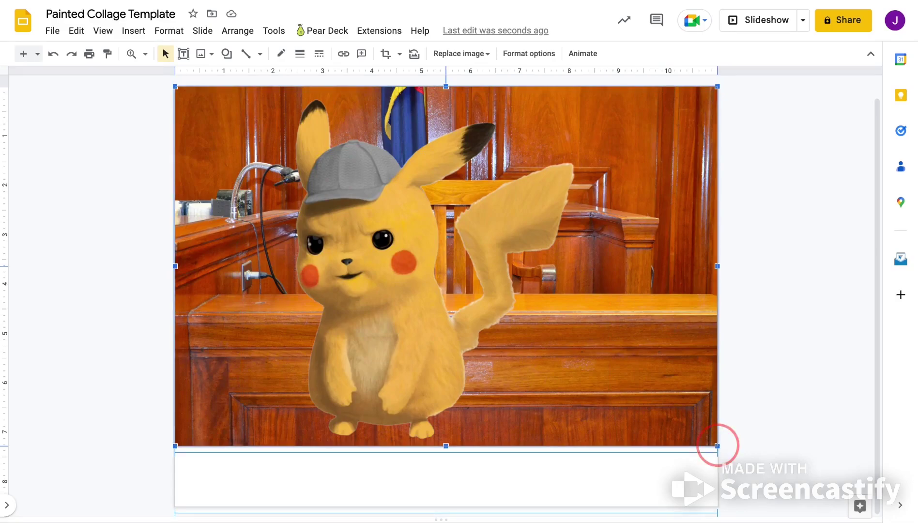
Step: Shrink Pikachu and stand him, slightly tilted, on the witness-stand ledge
click(402, 321)
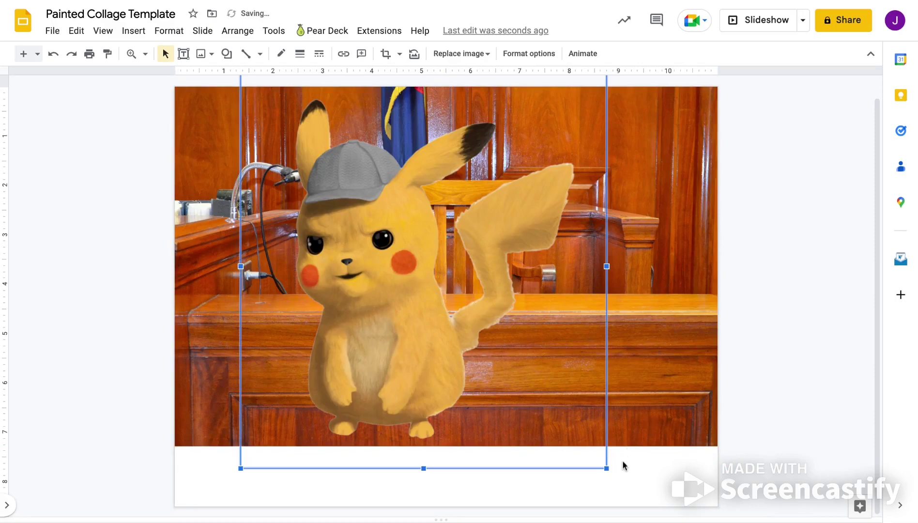
drag(607, 468, 438, 296)
drag(342, 201, 420, 229)
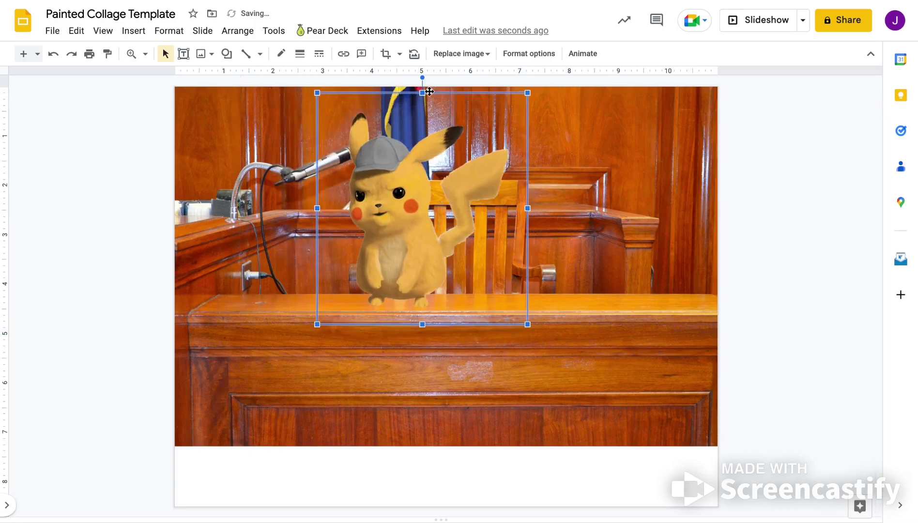
drag(422, 92, 415, 78)
click(416, 171)
drag(416, 172, 437, 171)
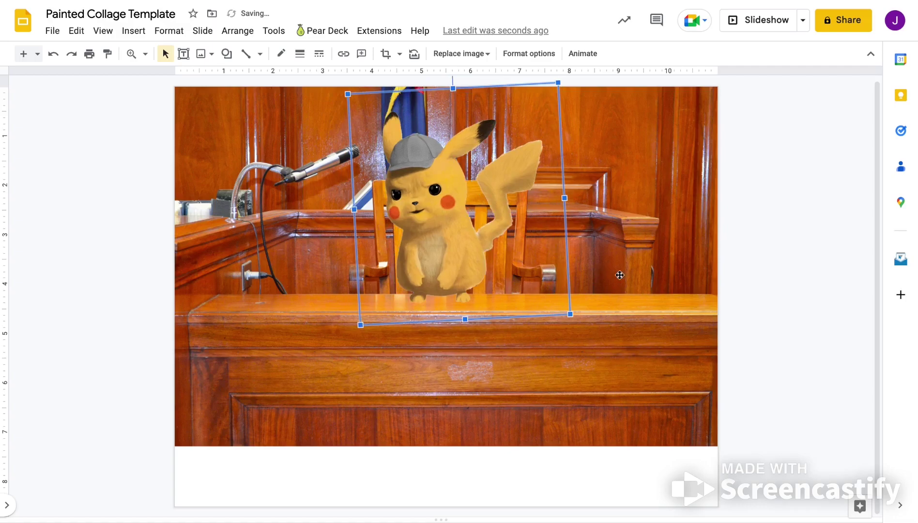
click(730, 302)
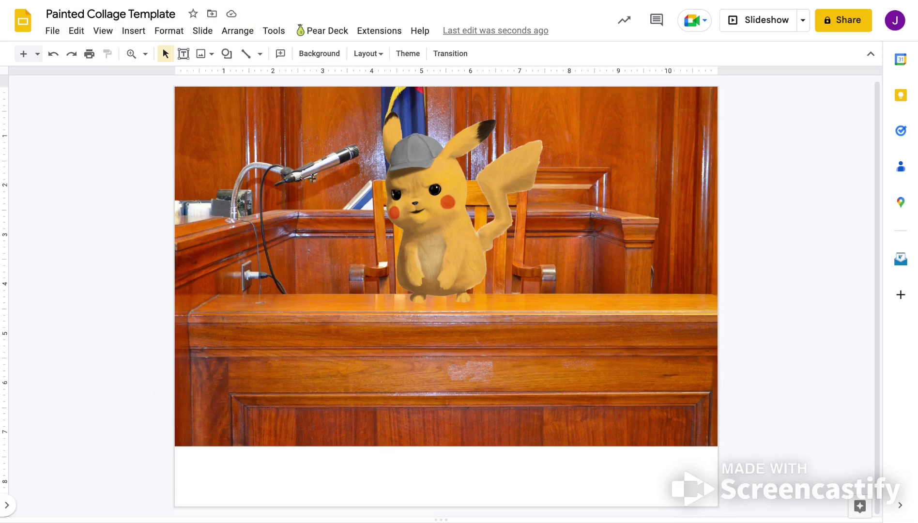
drag(453, 271, 457, 243)
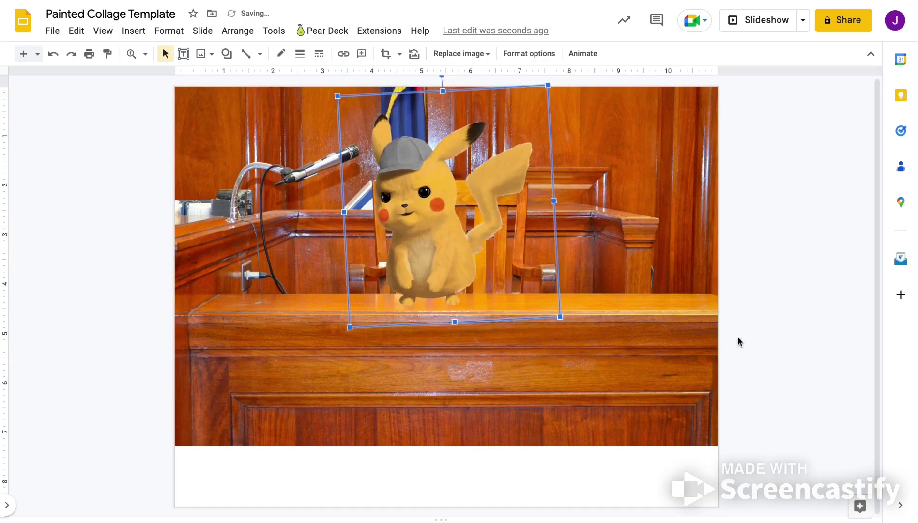
click(794, 304)
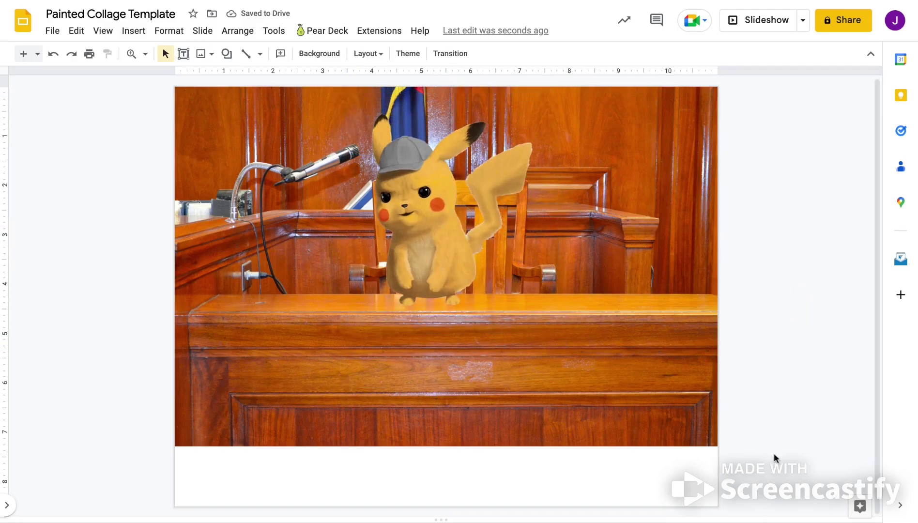
drag(751, 424, 164, 85)
click(629, 494)
drag(735, 430, 173, 83)
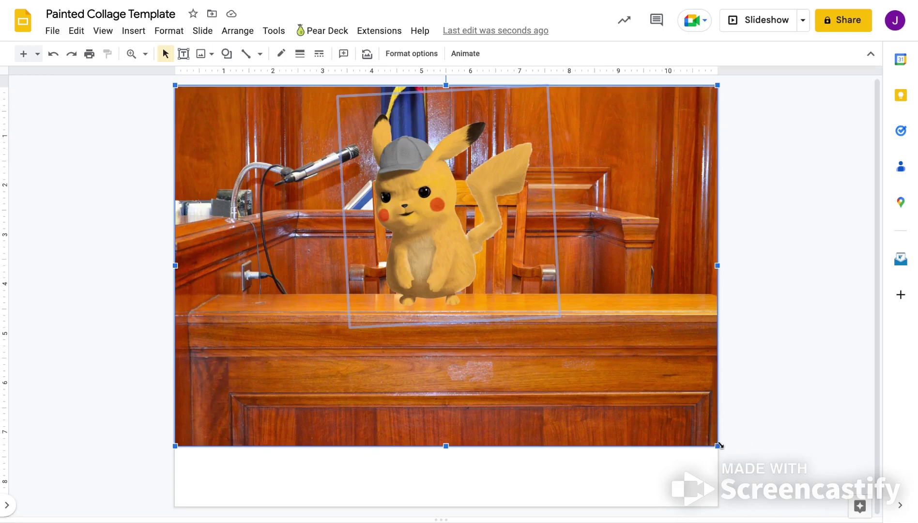
drag(719, 445, 718, 443)
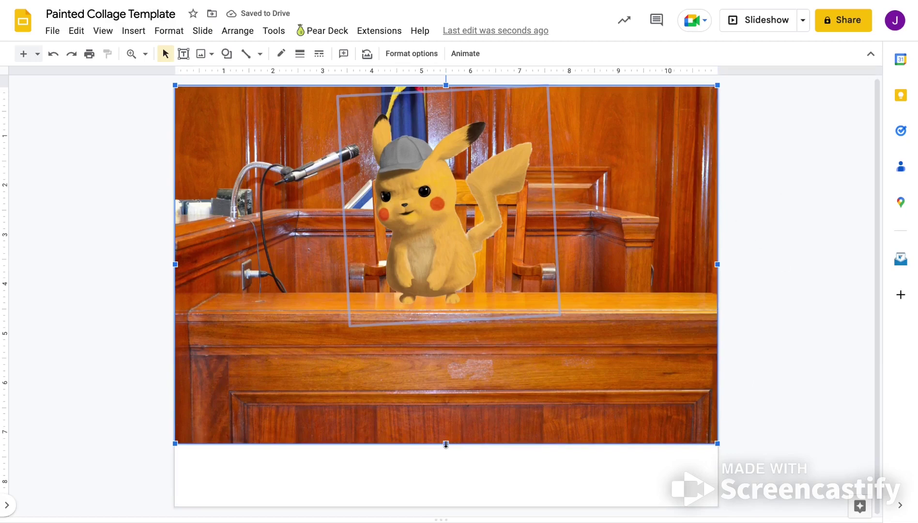
drag(446, 444, 452, 352)
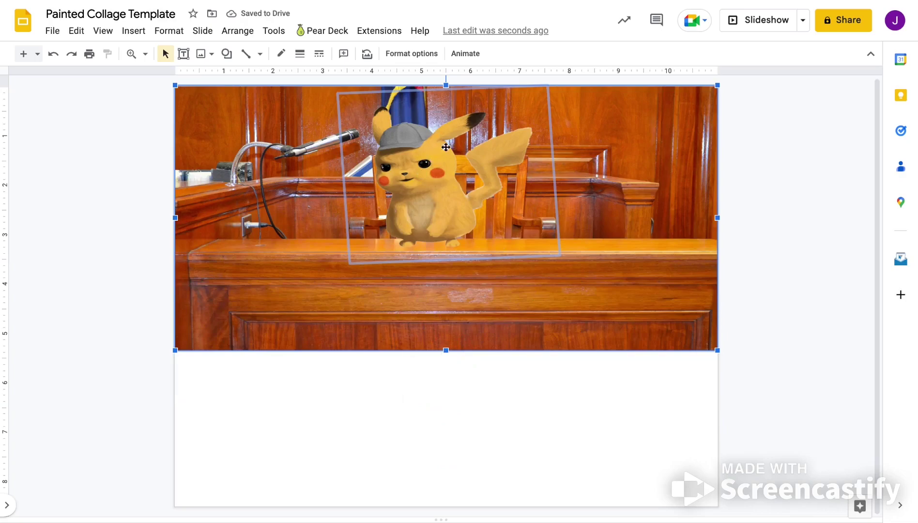
key(ctrl+z)
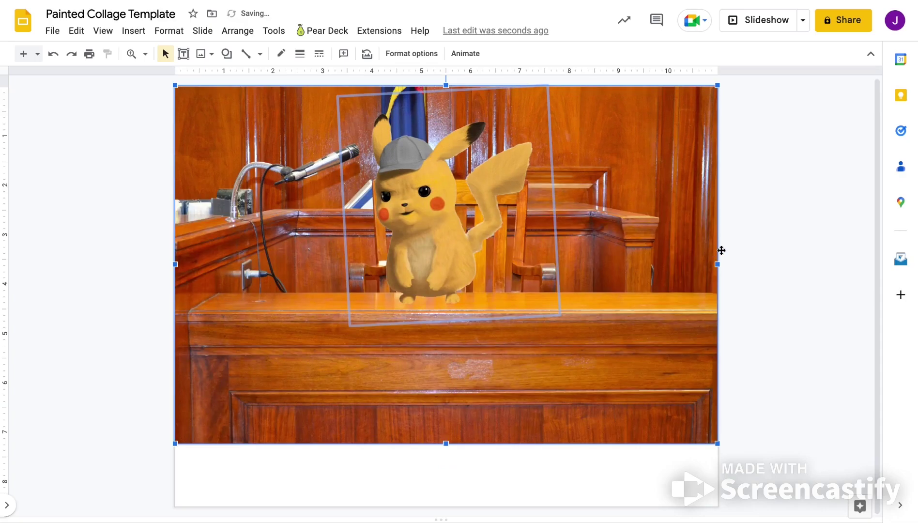
drag(718, 264, 531, 264)
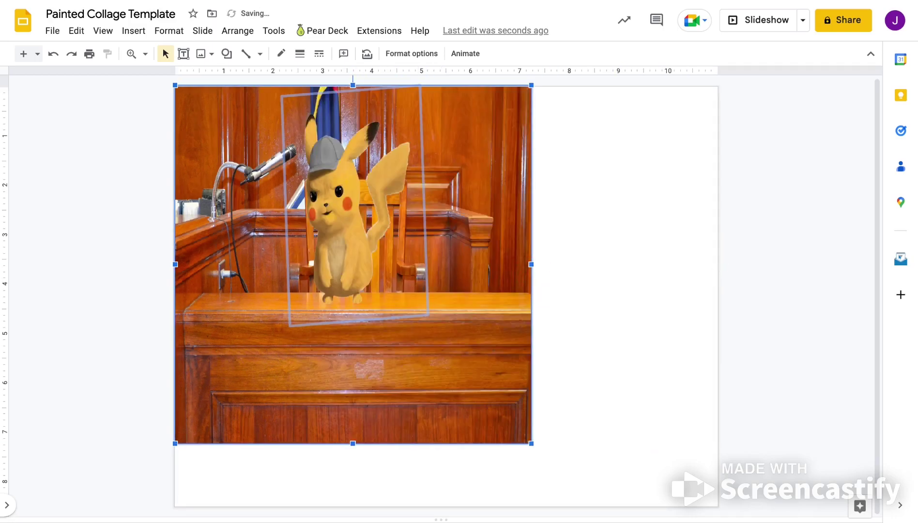
key(ctrl+z)
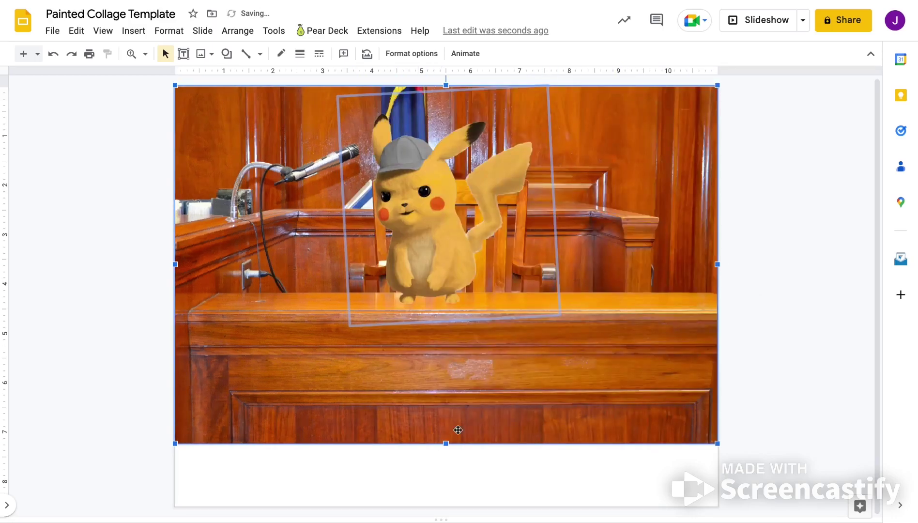
drag(446, 443, 443, 504)
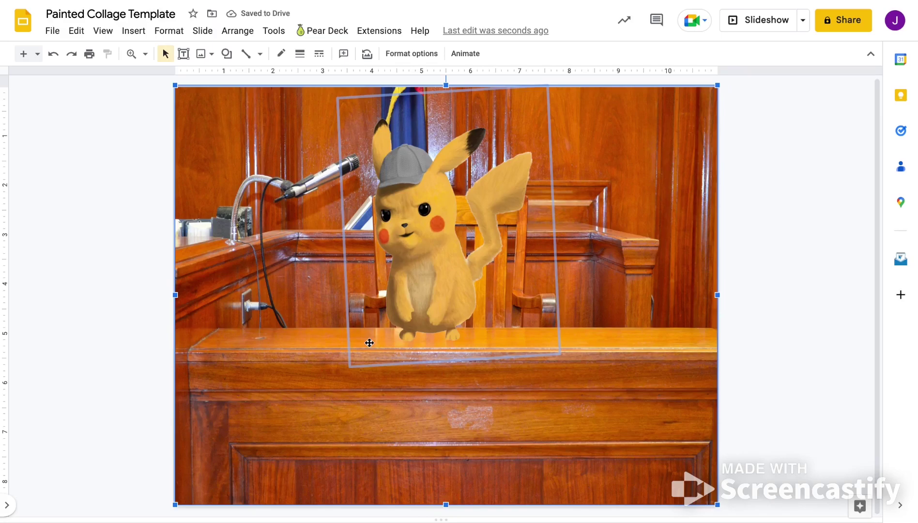
key(ctrl+z)
Step: Enlarge the courtroom and Pikachu images together to fill the slide height, nudged left to centre
click(806, 332)
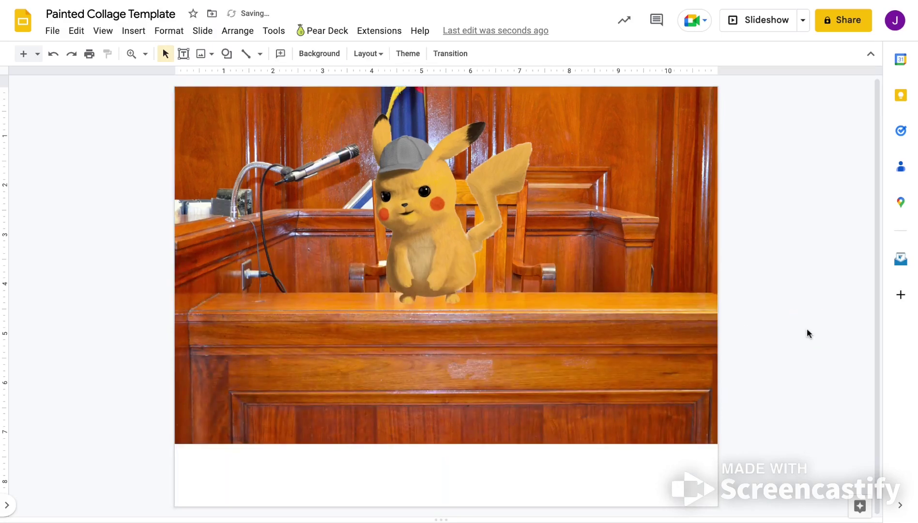
drag(773, 415, 125, 123)
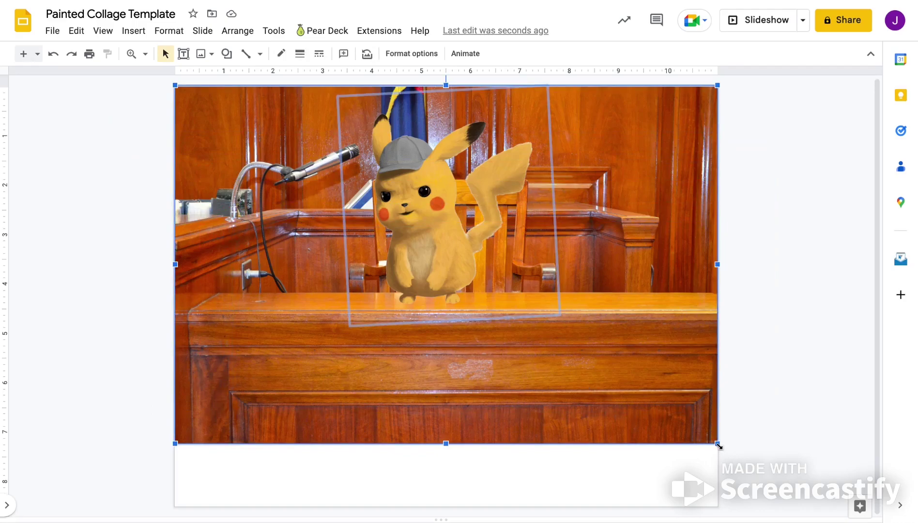
drag(718, 444, 793, 507)
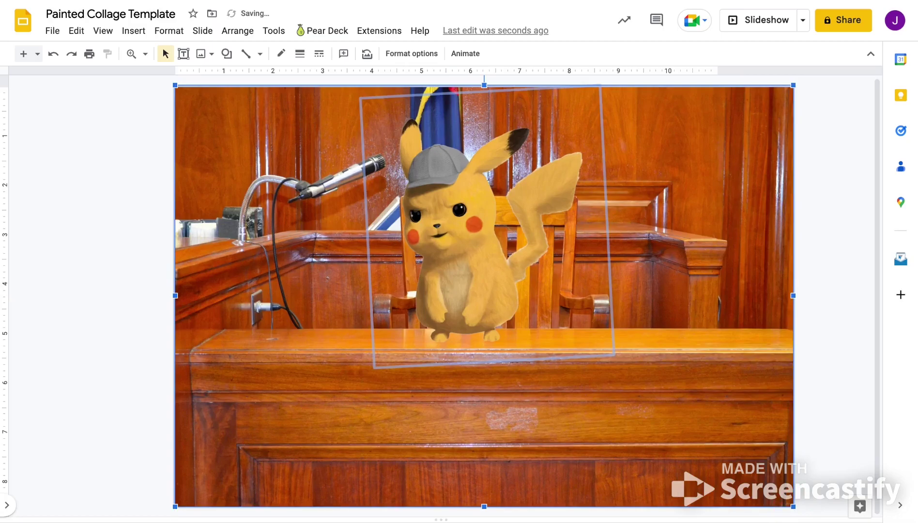
key(Left)
key(Left)
key(Left)
key(Left)
key(Left)
key(Left)
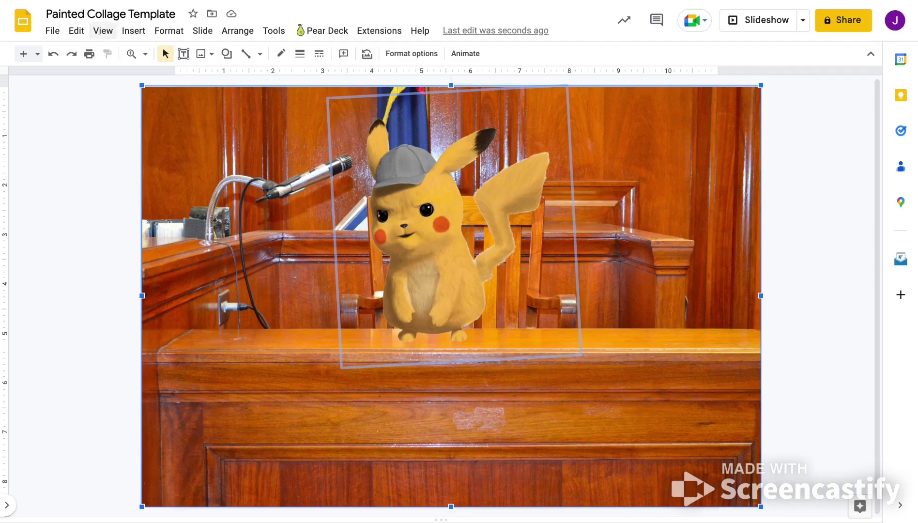
click(103, 30)
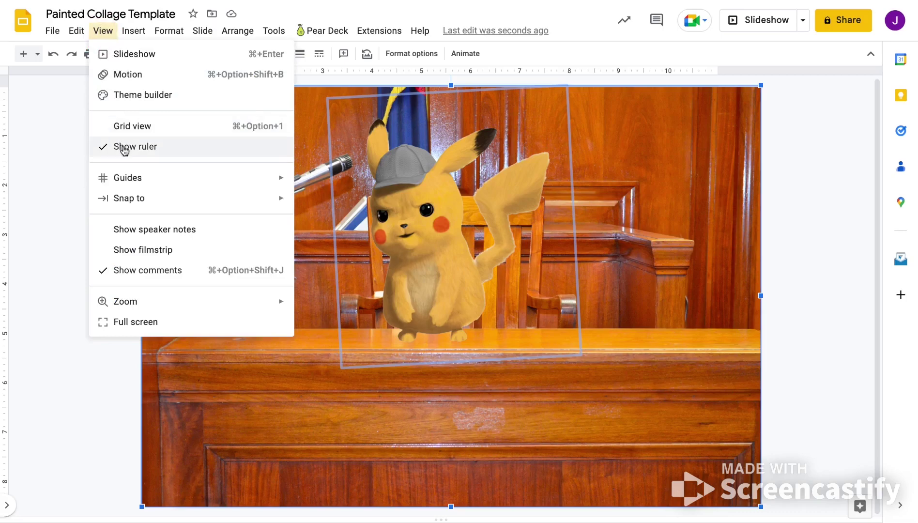
Step: Show the slide filmstrip and go to slide 1, the bow-tie Pikachu example
click(135, 252)
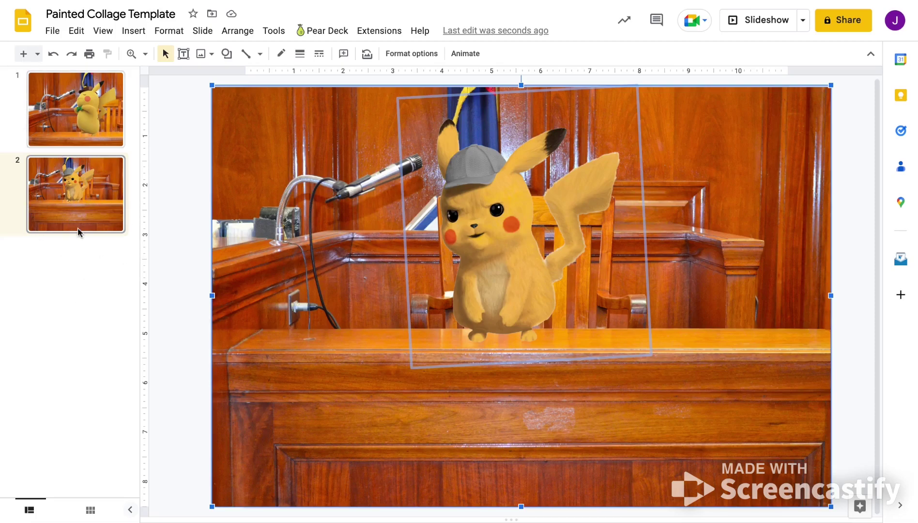
click(81, 112)
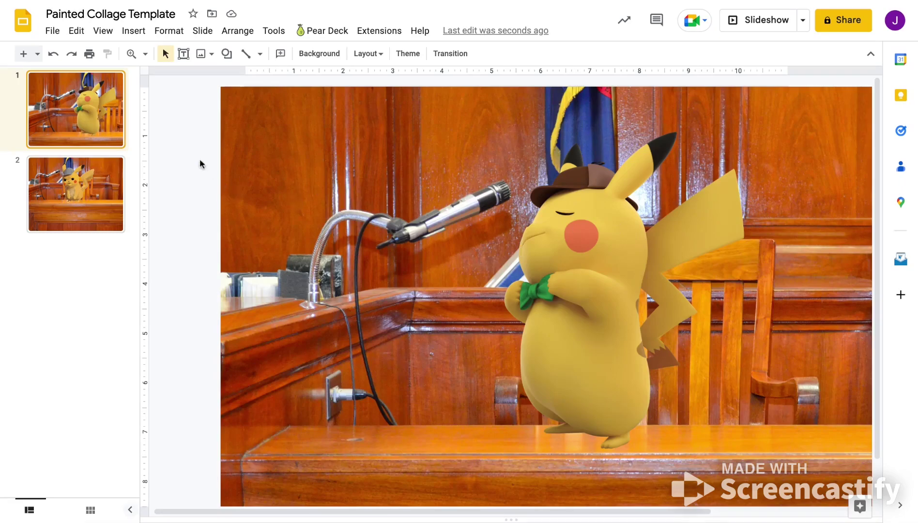
Step: On slide 2, try moving Pikachu further right along the stand, then undo it
click(97, 184)
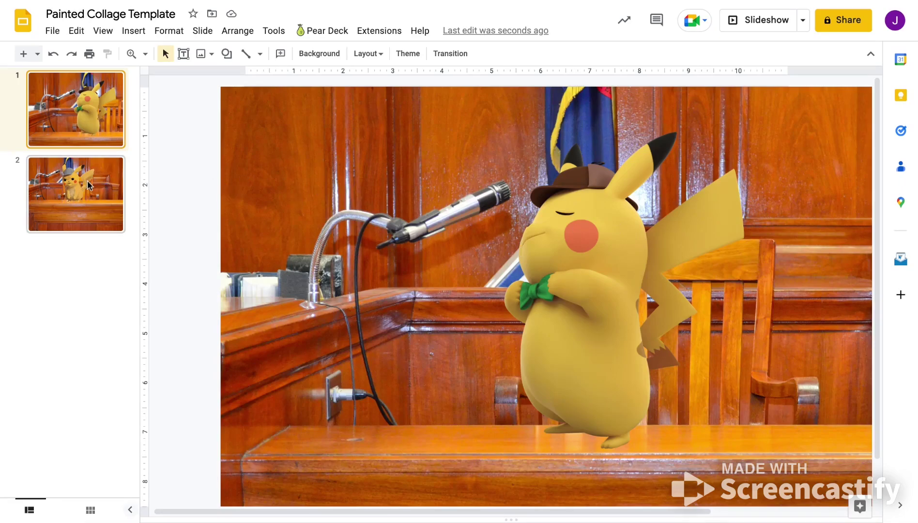
click(486, 229)
drag(487, 229, 622, 231)
key(ctrl+z)
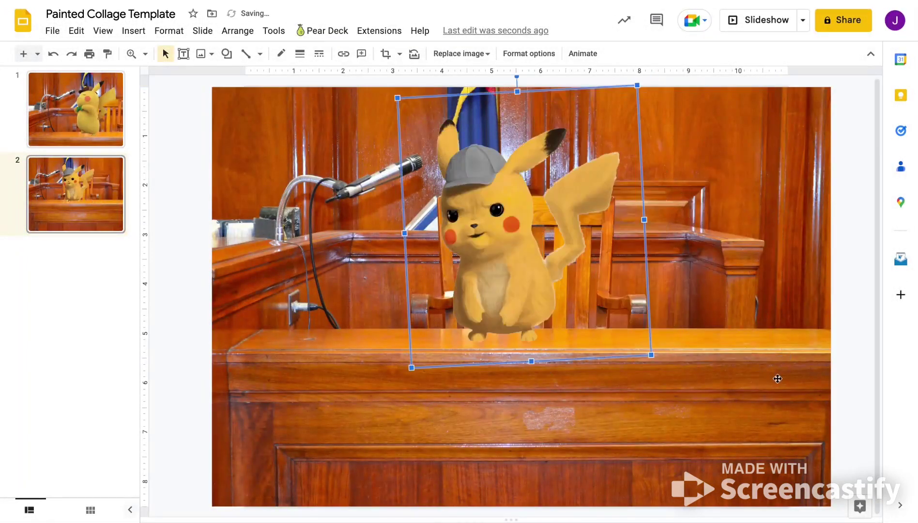
Step: Enlarge both slide 2 images up-left until the collage covers the slide, then view slide 1
drag(848, 377, 189, 138)
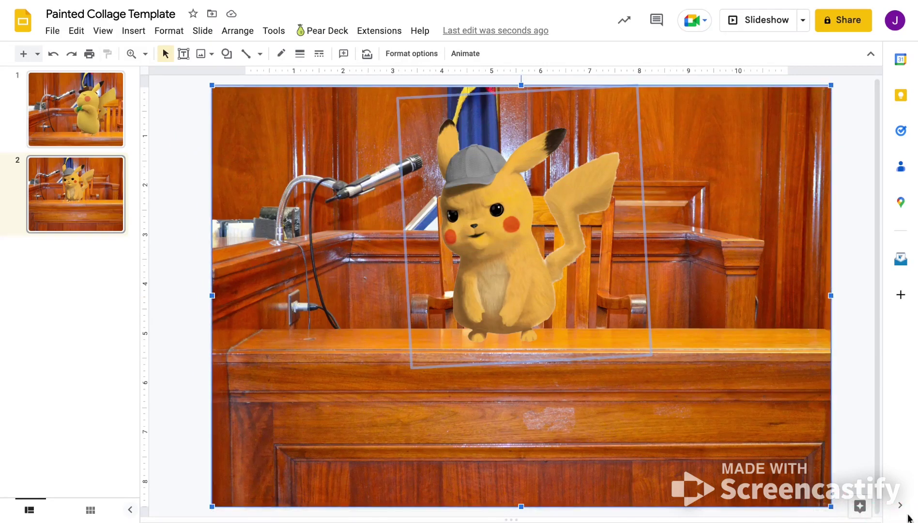
drag(211, 86, 180, 78)
drag(313, 177, 391, 252)
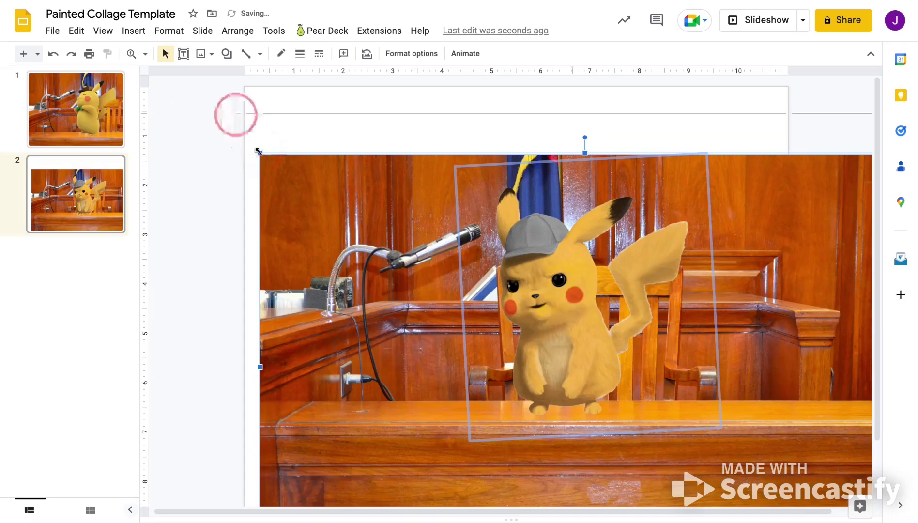
click(259, 151)
drag(258, 151, 210, 92)
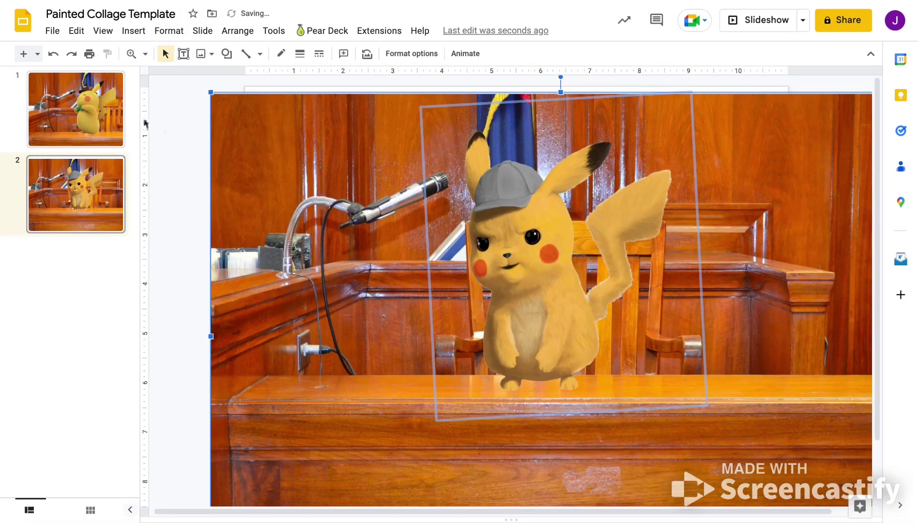
click(70, 111)
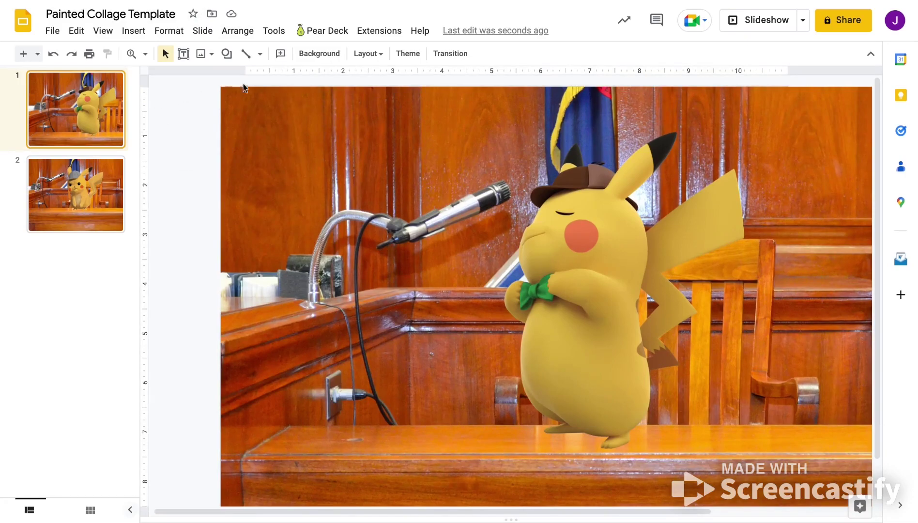
click(584, 262)
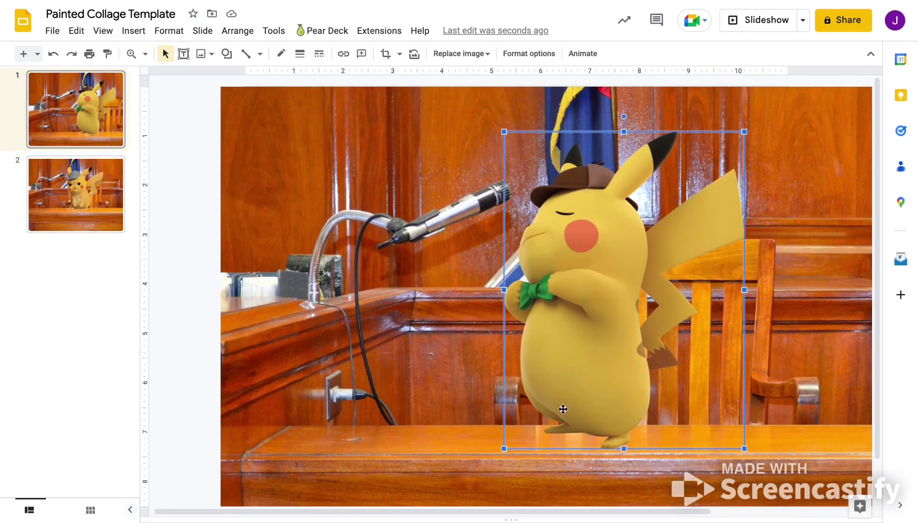
click(167, 243)
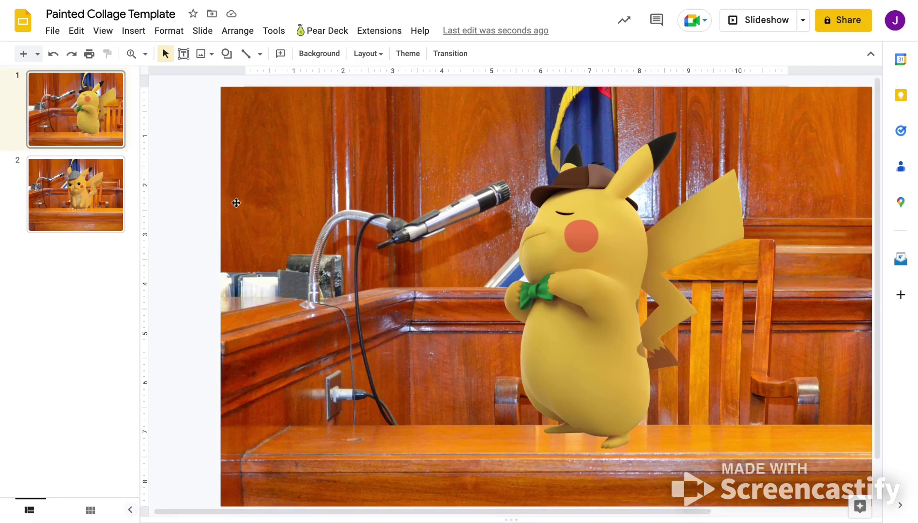
click(21, 104)
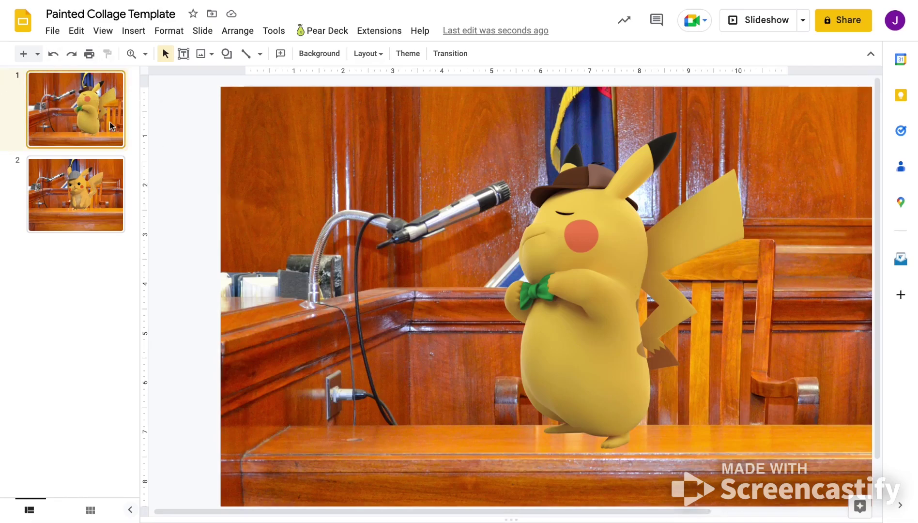